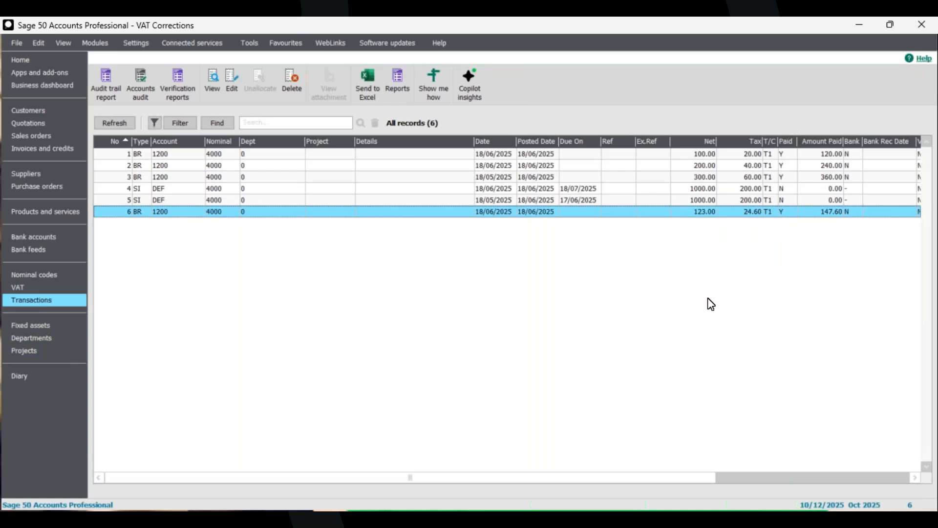
Sort the transactions by the VAT column and check their VAT reconciliation flags.
drag(710, 477, 883, 474)
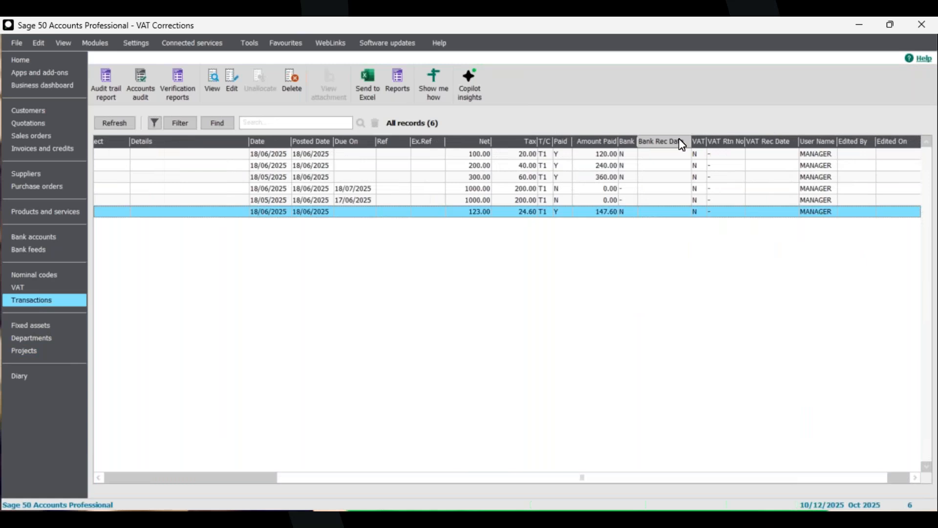
click(696, 141)
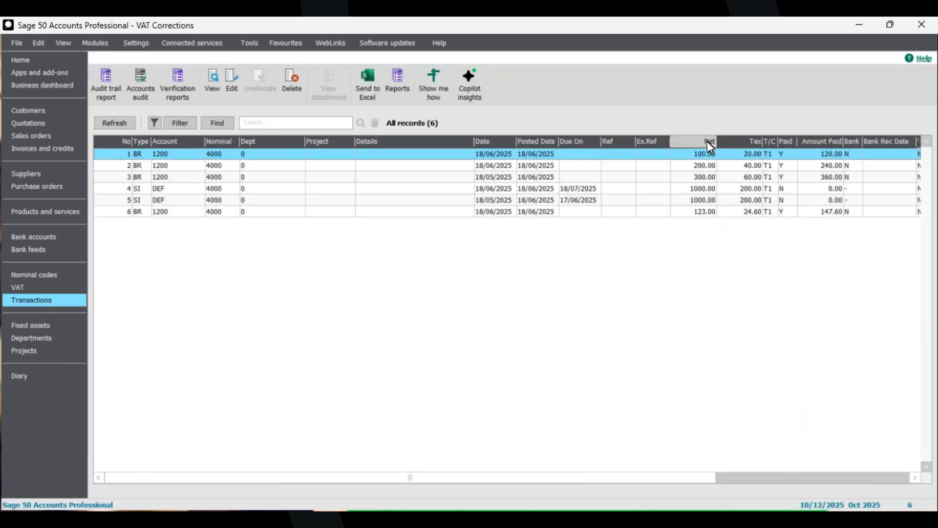
drag(708, 482, 847, 473)
click(735, 167)
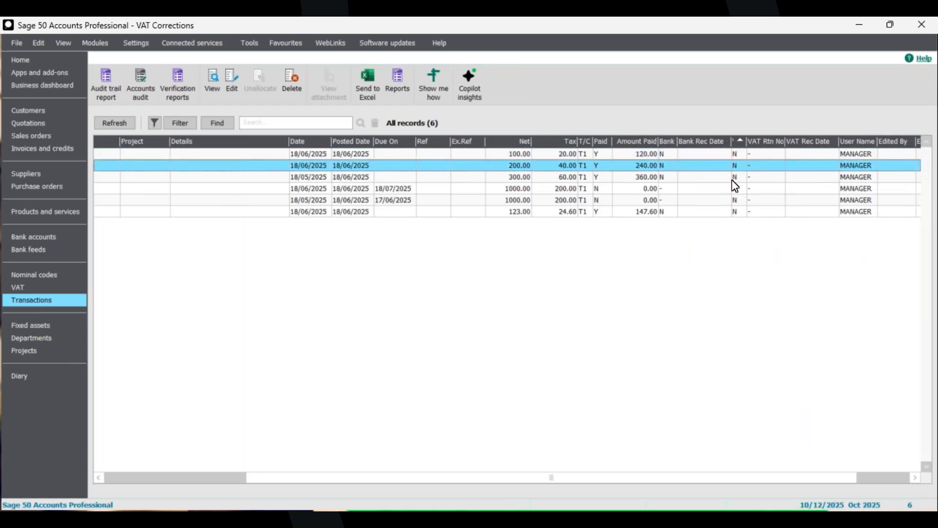
drag(806, 478, 611, 480)
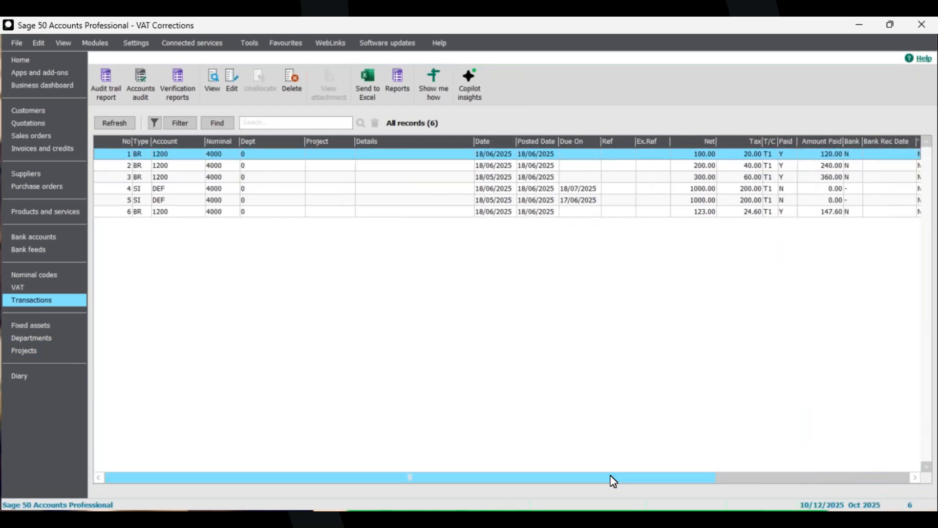
Sort the transactions by type and examine their dates and VAT reconciliation columns.
click(141, 140)
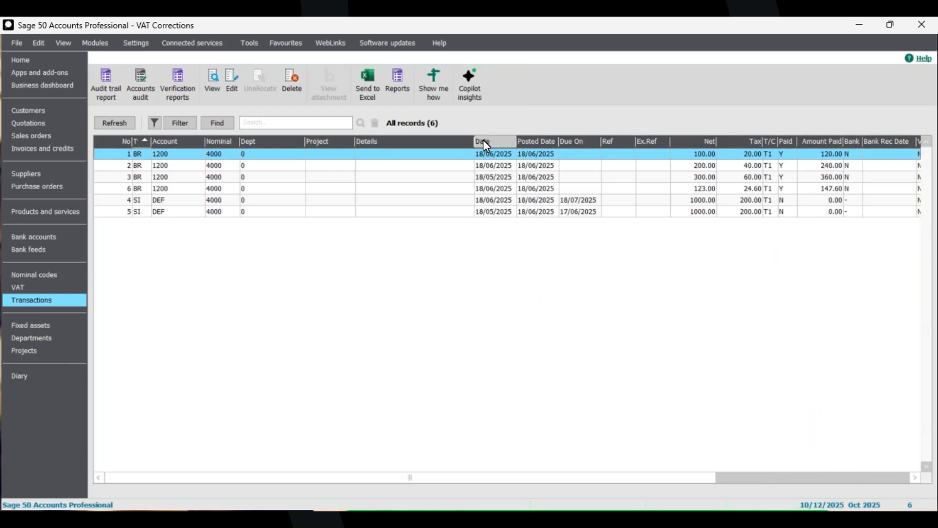
drag(474, 141, 401, 140)
drag(462, 137, 454, 141)
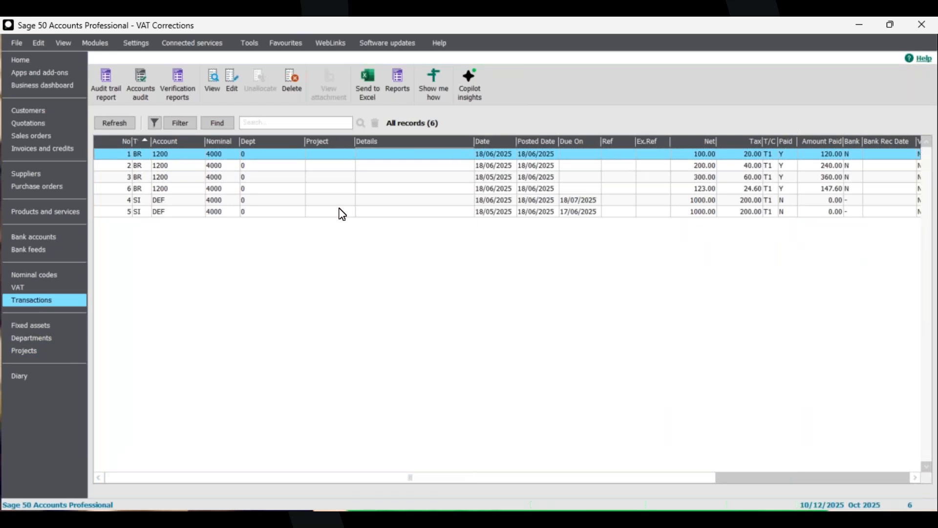
drag(230, 482, 406, 486)
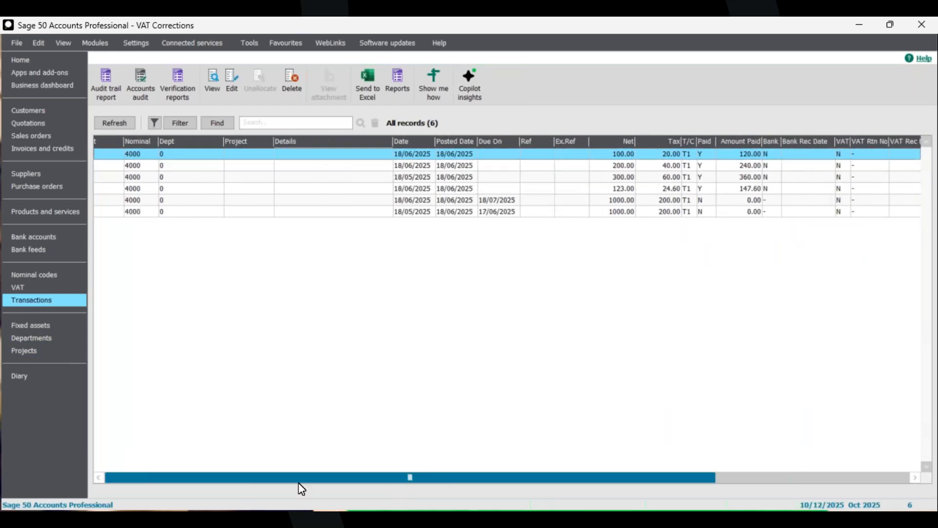
drag(301, 489, 125, 473)
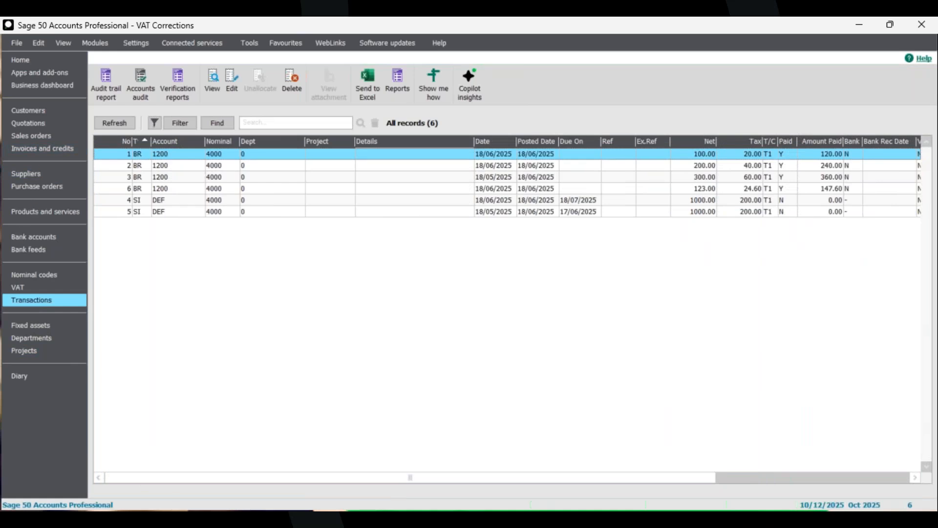
Calculate a VAT return from the start of June 2025 to the end of June 2025, including the earlier unreconciled transactions.
click(23, 286)
click(136, 80)
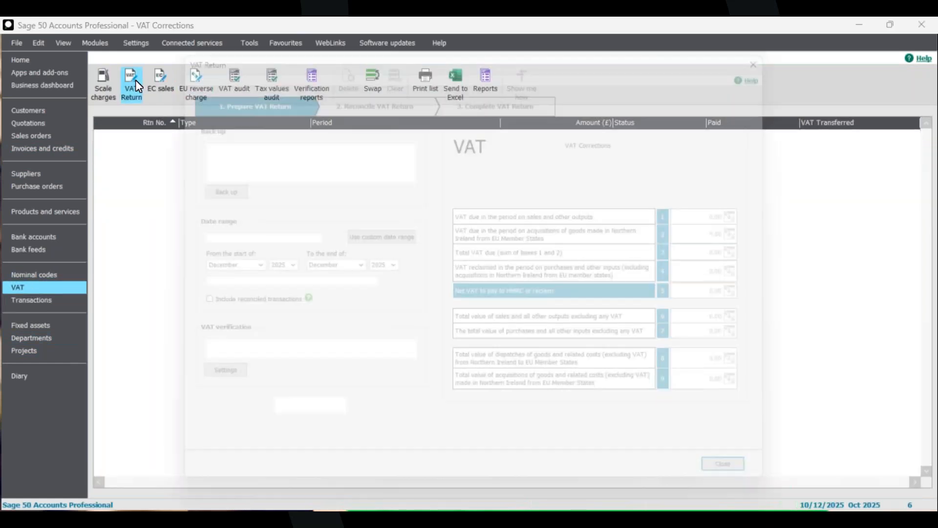
click(228, 260)
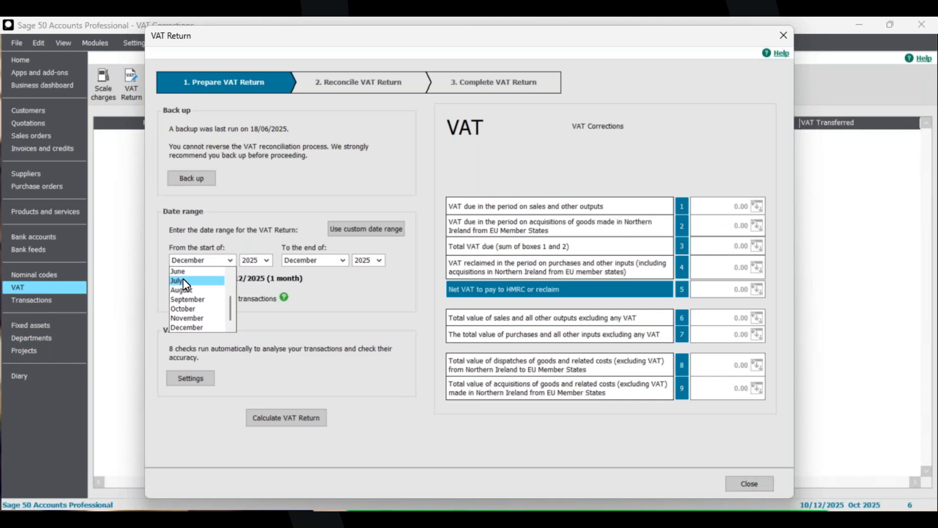
click(178, 271)
click(343, 260)
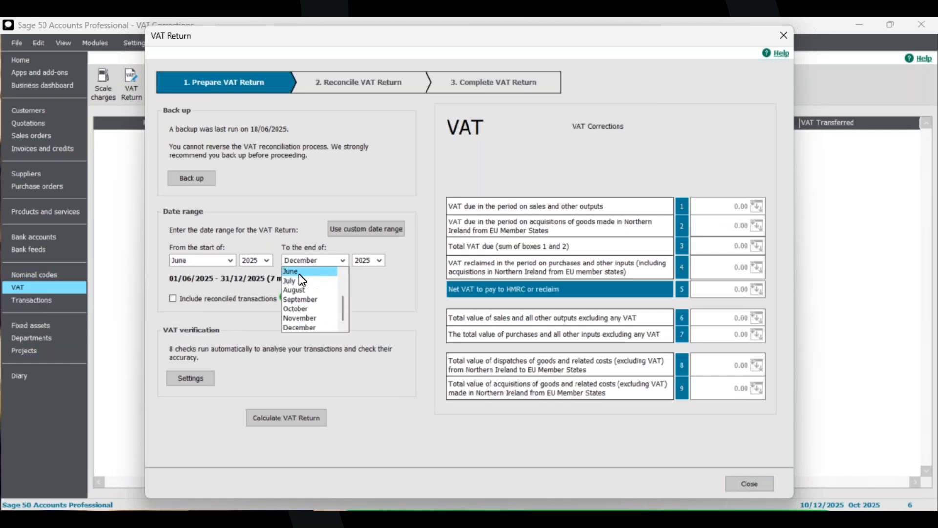
click(300, 272)
click(291, 417)
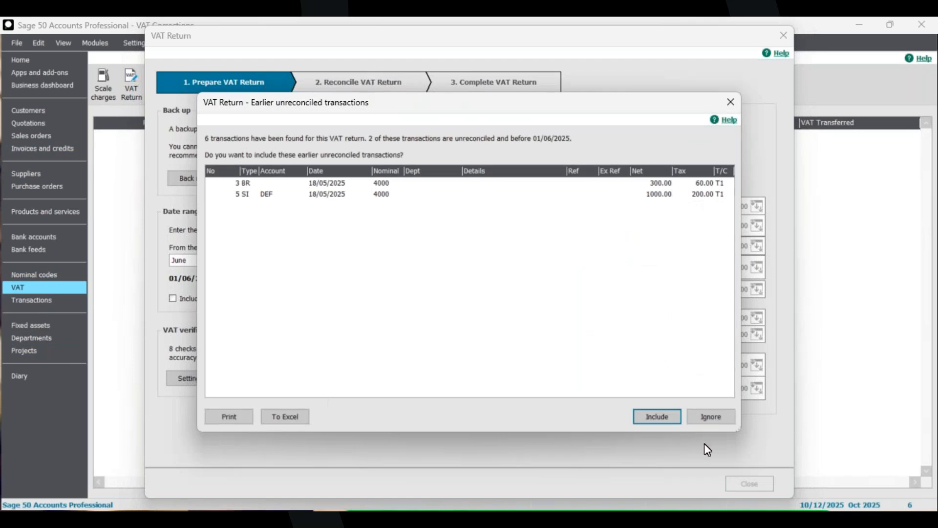
click(684, 419)
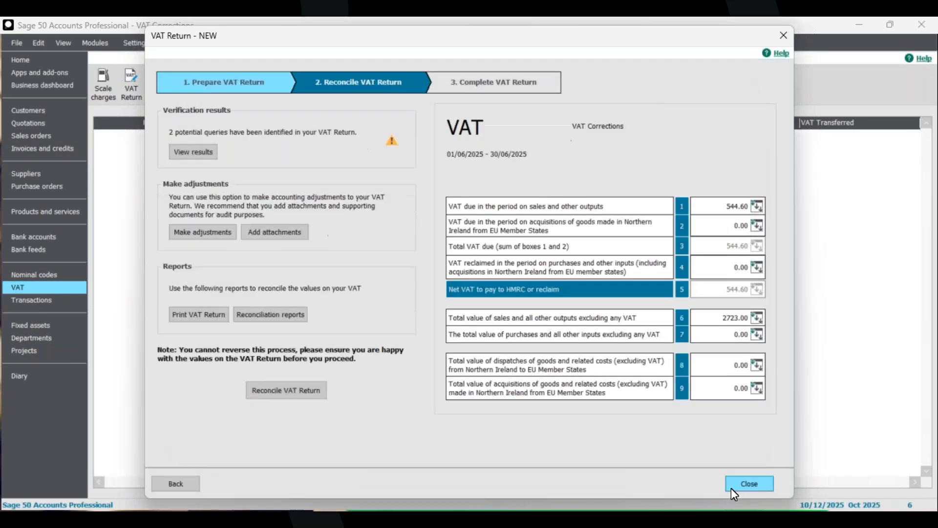
Reconcile the calculated VAT return, flagging its transactions as VAT reconciled, and close it.
click(283, 391)
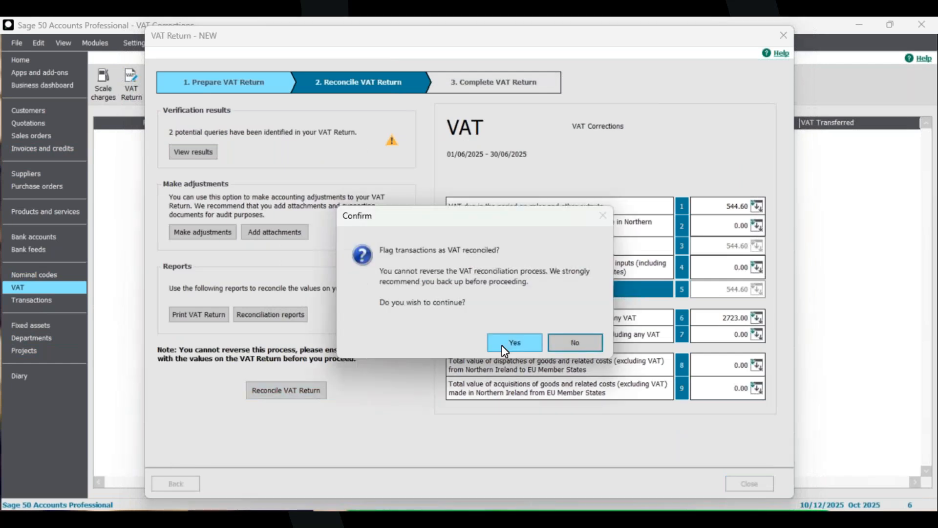
click(514, 343)
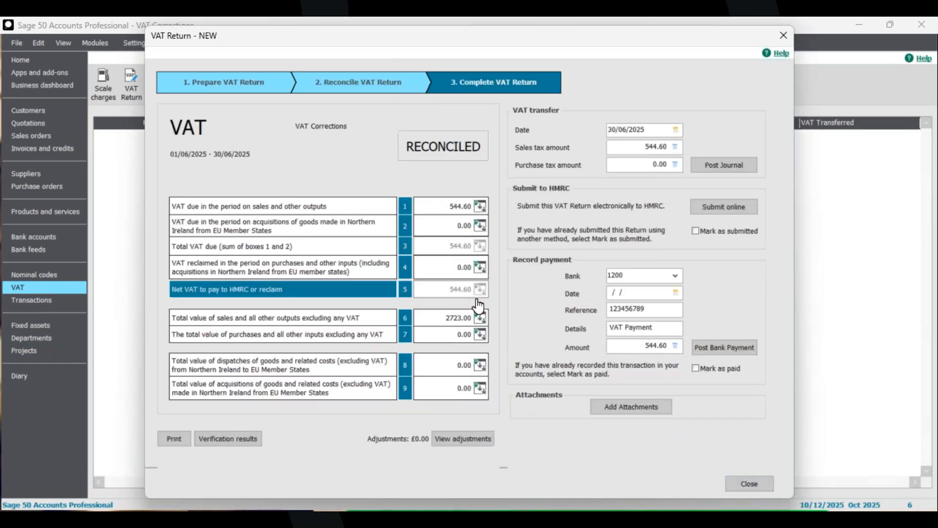
click(750, 483)
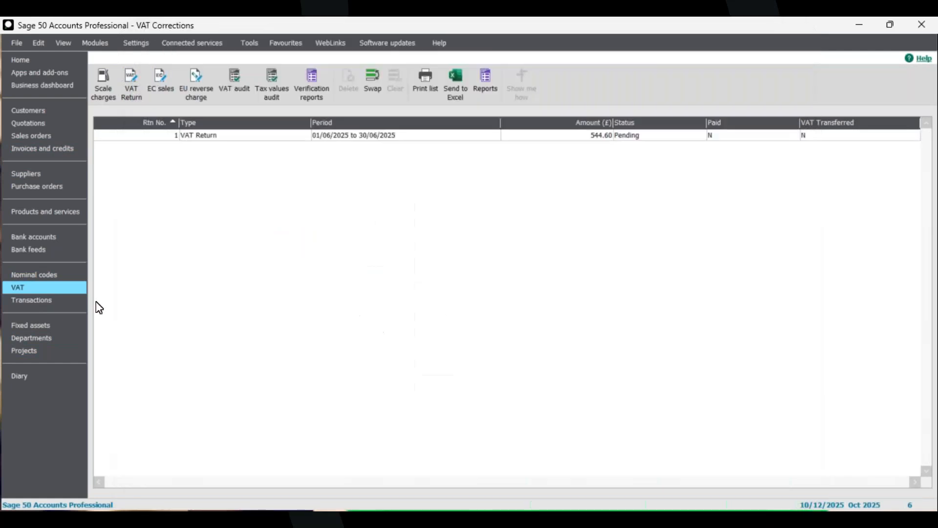
Go to the transactions list and check the VAT reconciliation flags and return numbers.
click(52, 303)
drag(614, 477, 648, 477)
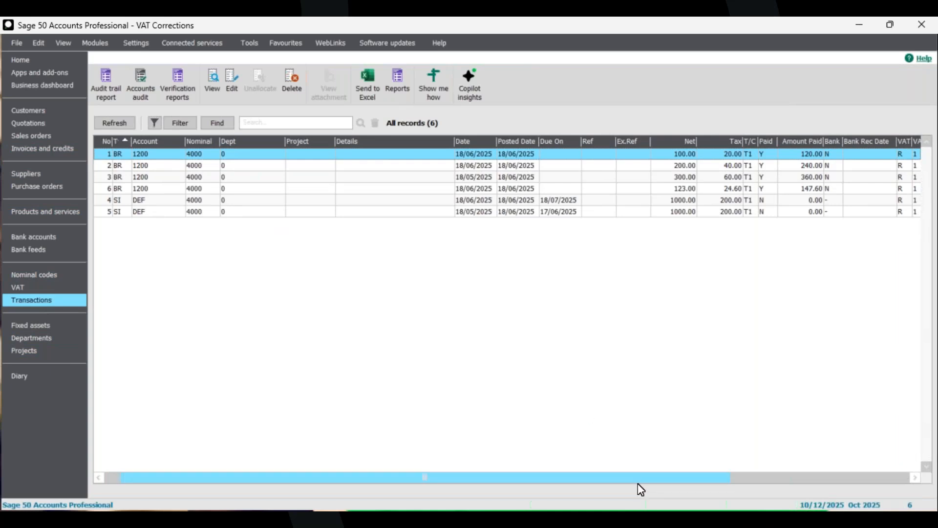
drag(640, 482, 558, 484)
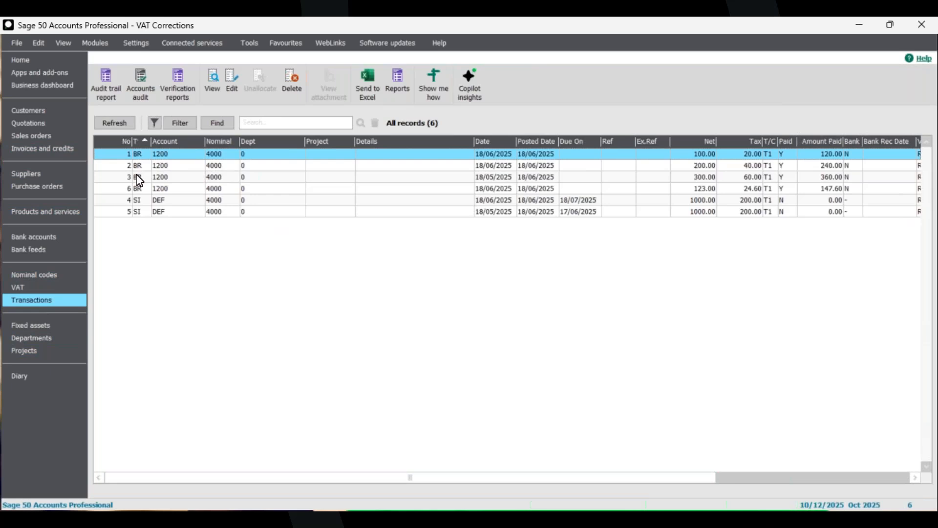
Open the item line of bank receipt number 1 for editing.
right_click(278, 156)
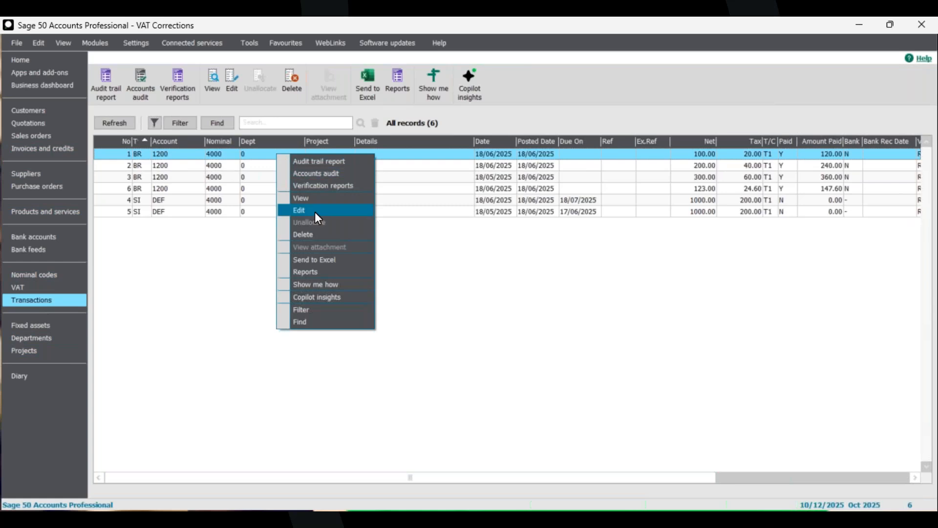
click(237, 280)
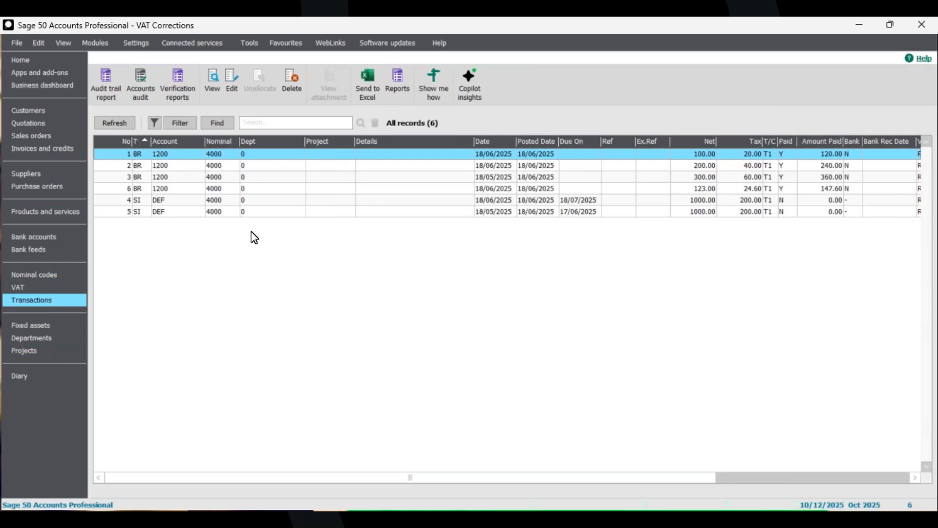
right_click(274, 158)
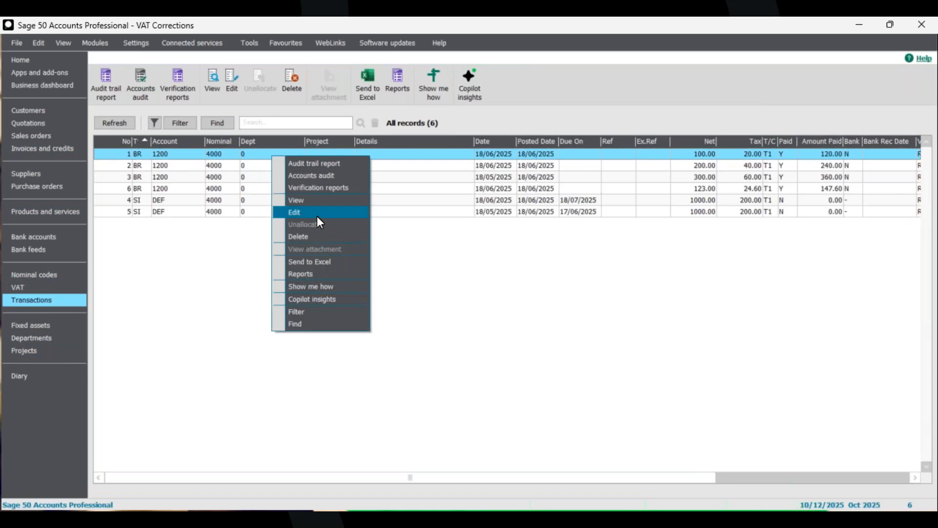
click(232, 85)
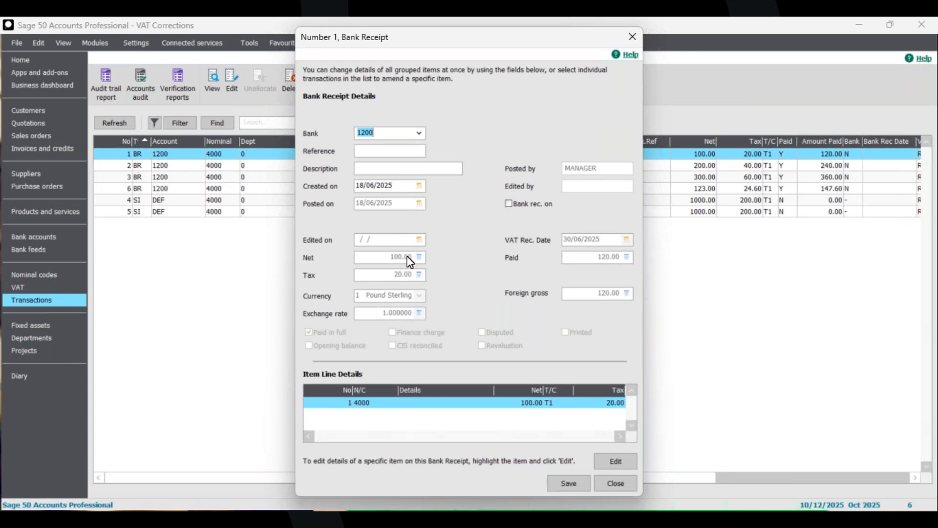
drag(489, 39, 463, 39)
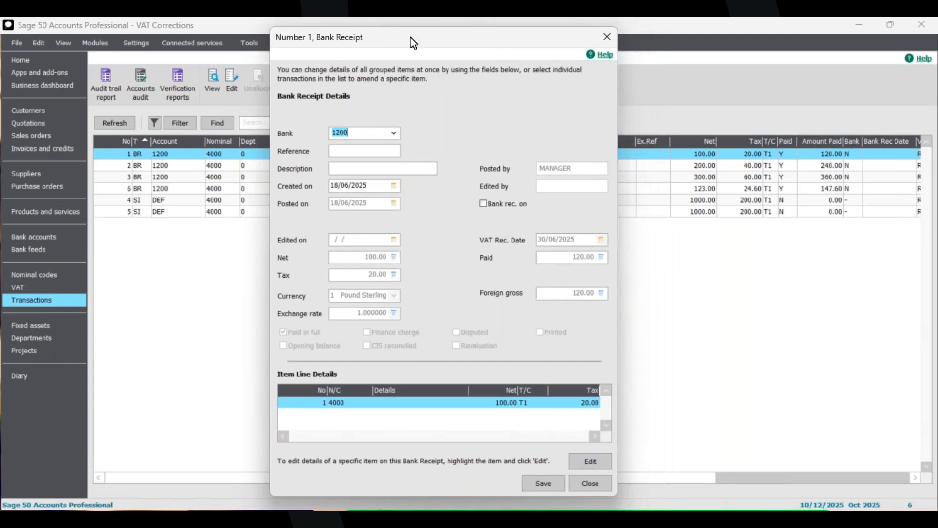
drag(413, 42, 422, 86)
click(565, 509)
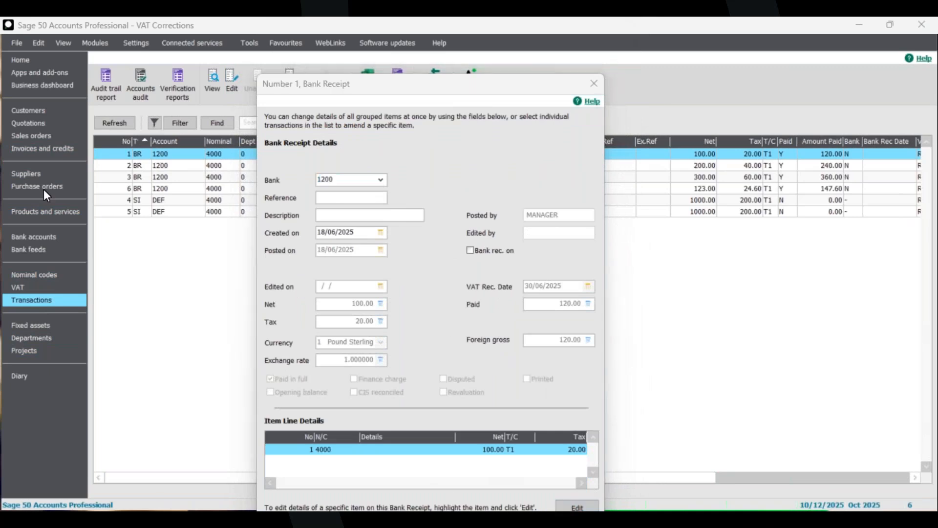
Set the item line's details of bank receipt number 1 to Test and post the change.
click(459, 180)
text(TEst)
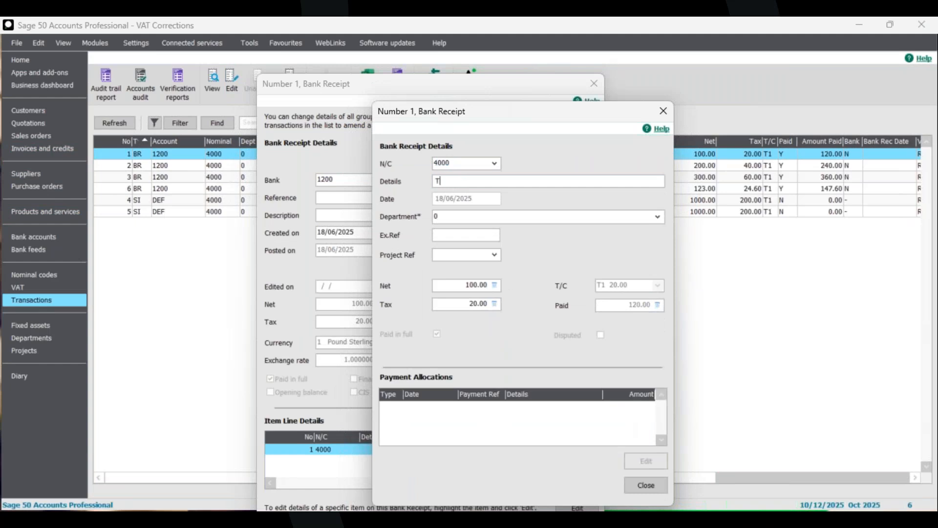
key(BackSpace)
key(BackSpace)
text(Est)
key(BackSpace)
key(BackSpace)
key(BackSpace)
text(es)
drag(487, 111, 431, 69)
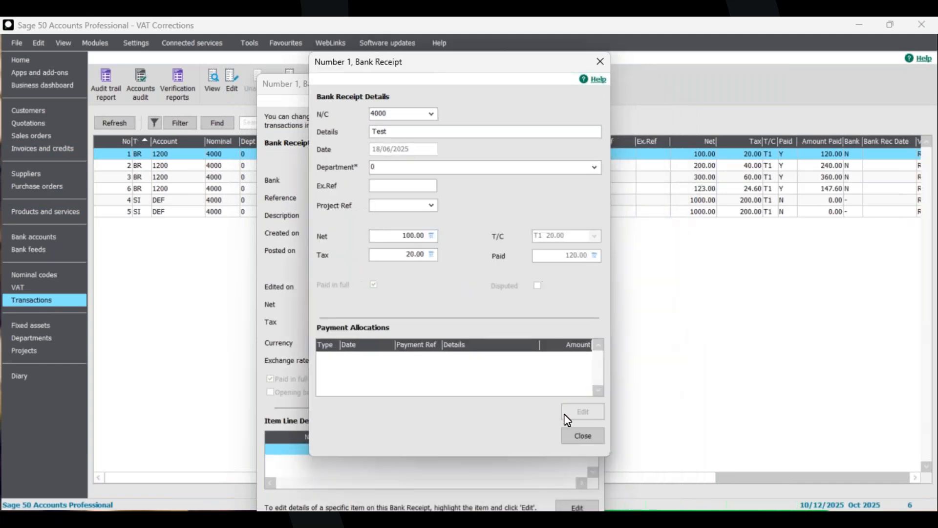
click(579, 435)
click(577, 483)
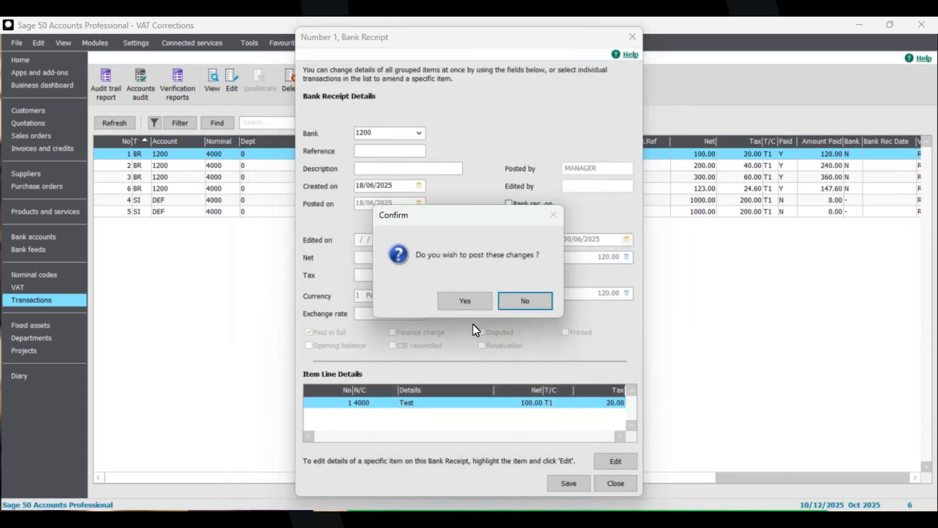
click(479, 301)
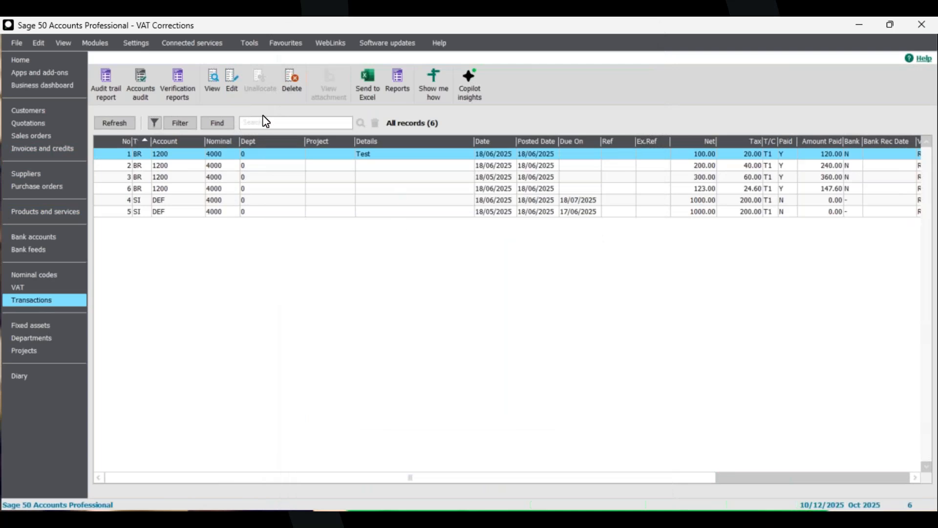
Clear the item line's details on bank receipt number 1 and post the change.
drag(611, 478, 479, 476)
click(231, 84)
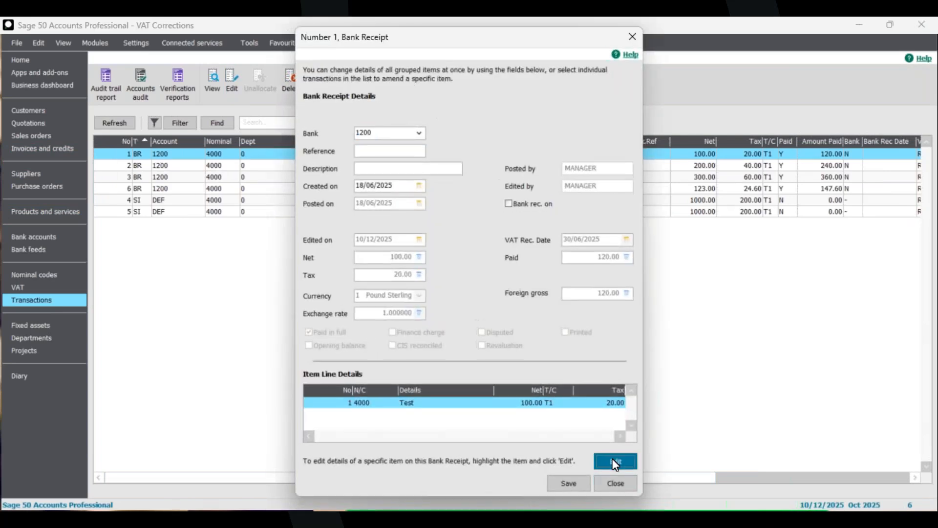
click(615, 461)
drag(209, 232, 429, 121)
drag(290, 193, 254, 194)
key(BackSpace)
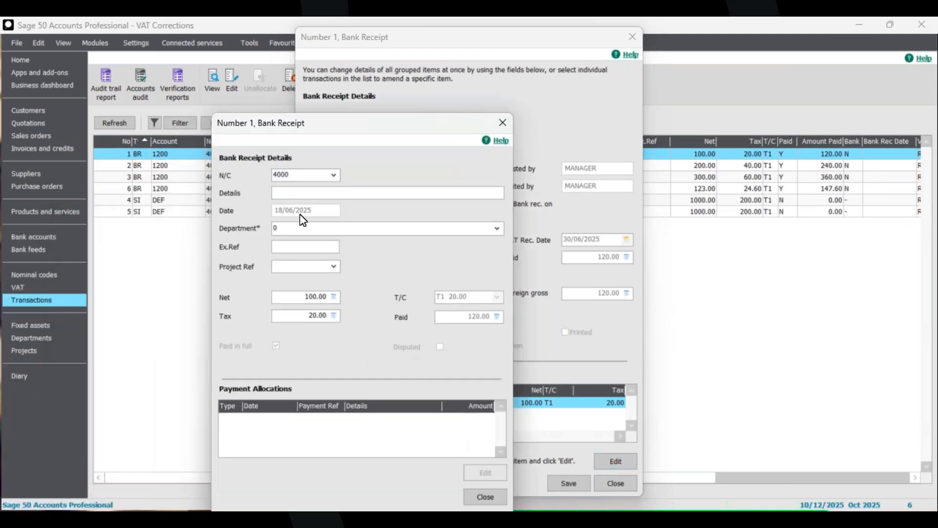
click(483, 497)
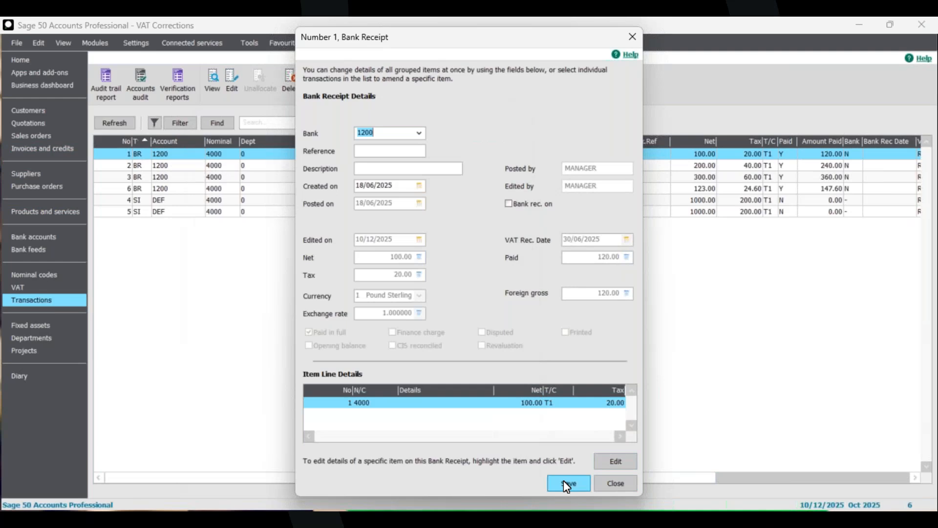
click(564, 481)
click(466, 302)
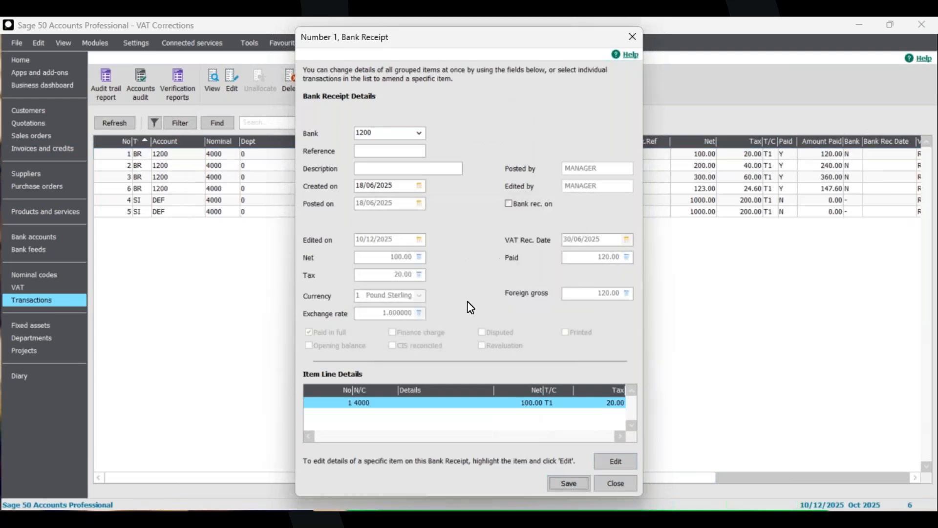
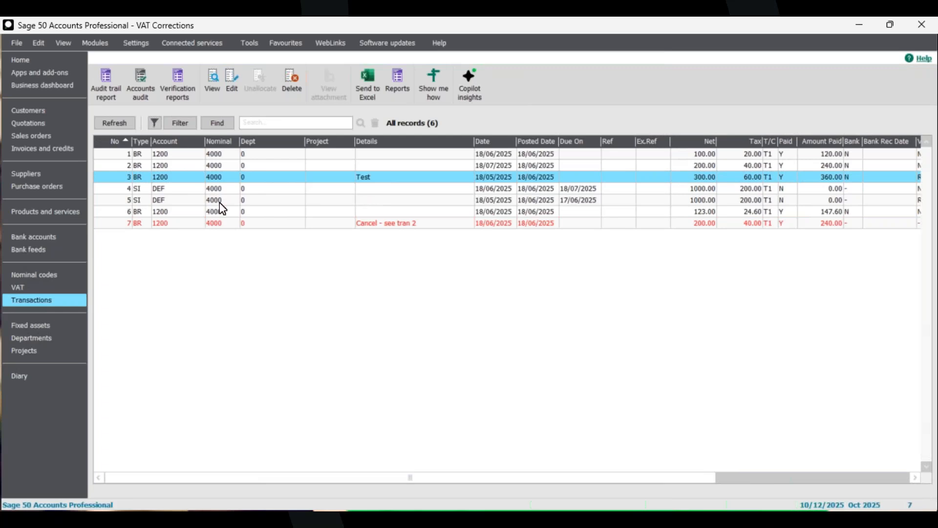
Select sales invoice transaction 5 for account DEF and check its VAT reconciliation columns.
click(169, 203)
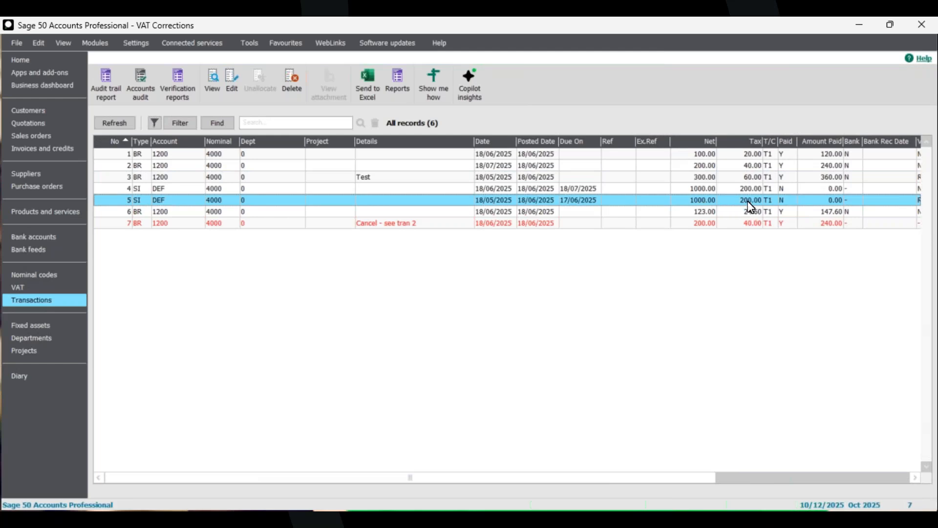
drag(693, 479, 816, 473)
drag(675, 486, 613, 479)
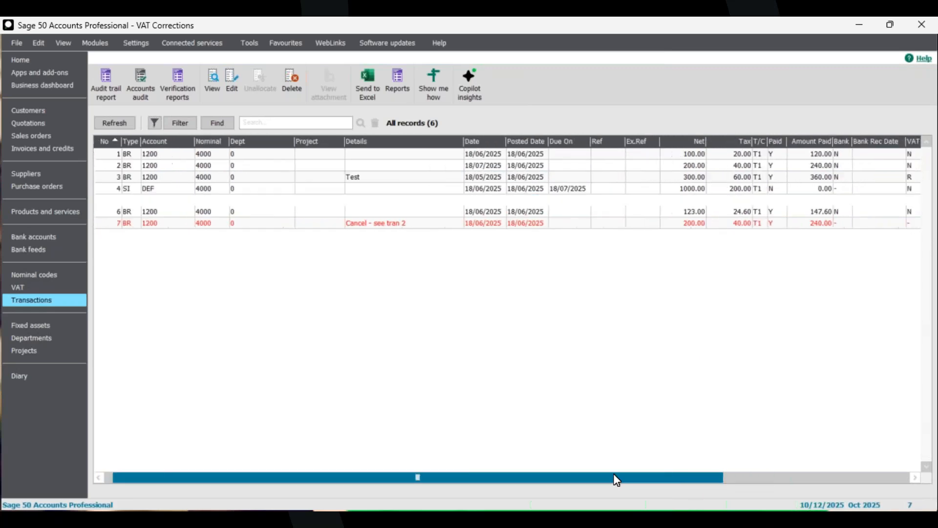
Change the item line of sales invoice 5 for account DEF to net 100.00 and tax 20.00, and post the changes.
right_click(264, 208)
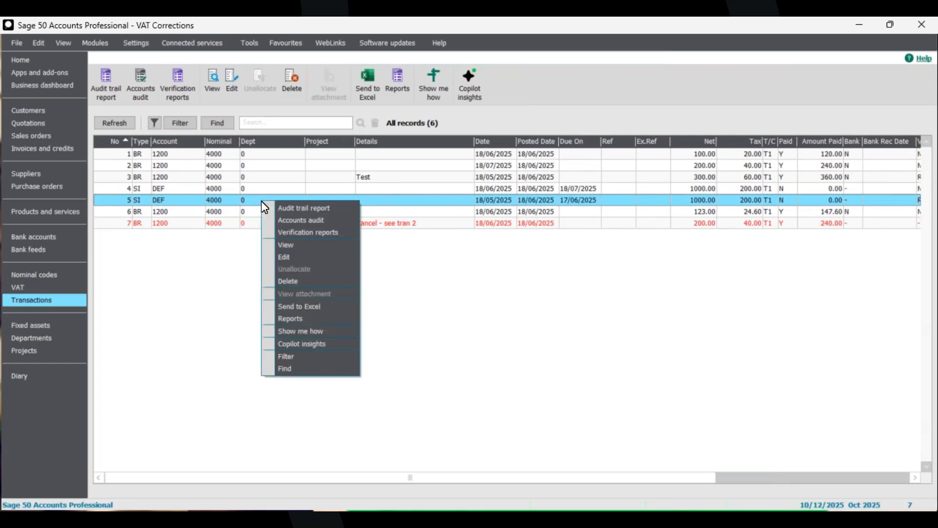
click(292, 257)
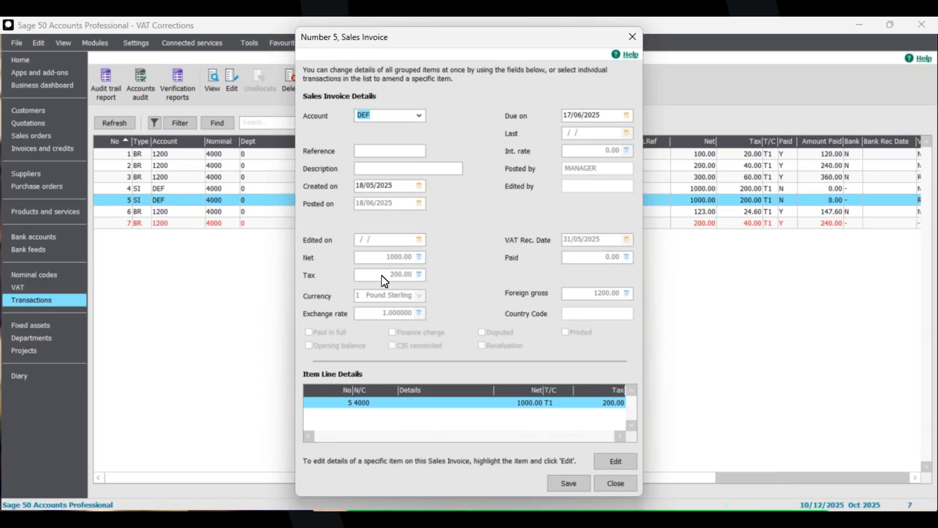
click(614, 463)
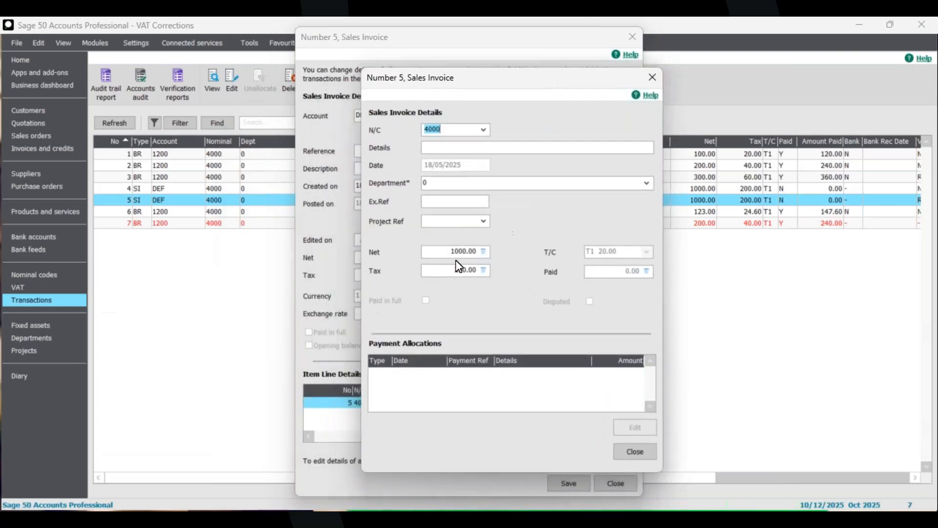
click(464, 252)
key(BackSpace)
click(465, 271)
key(BackSpace)
click(629, 451)
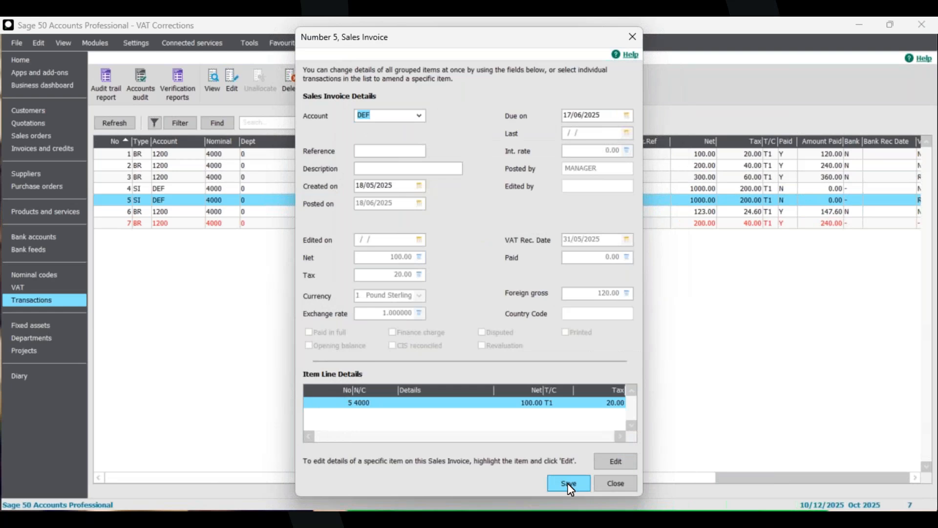
click(569, 483)
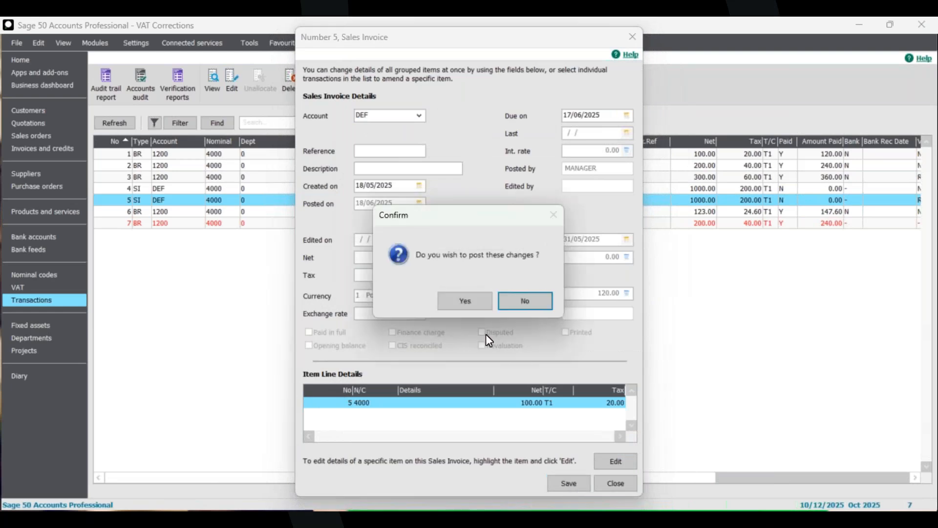
click(469, 308)
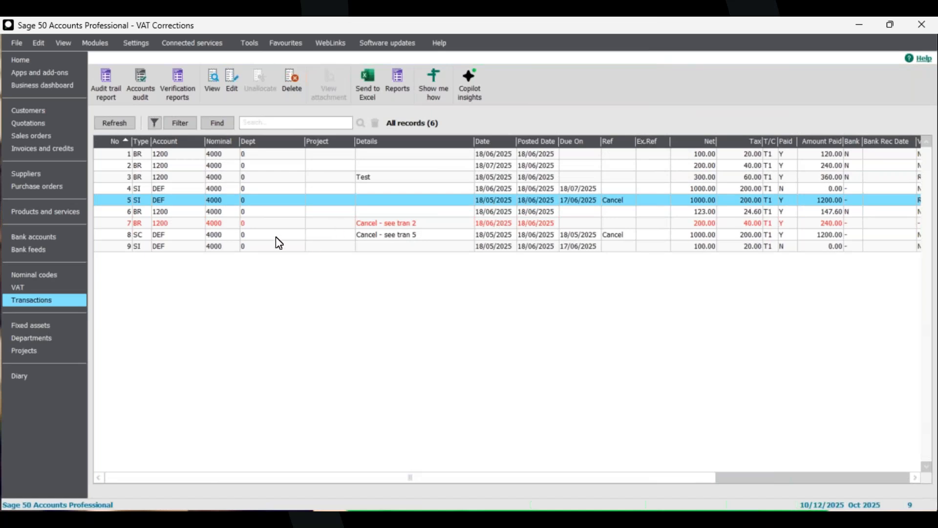
Calculate a new VAT return for the period from June 2025 to July 2025.
click(147, 248)
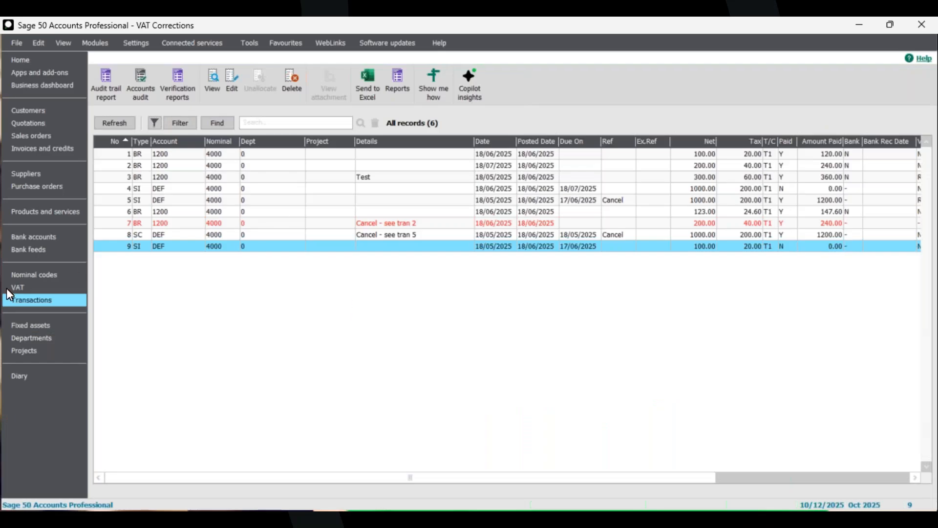
click(43, 289)
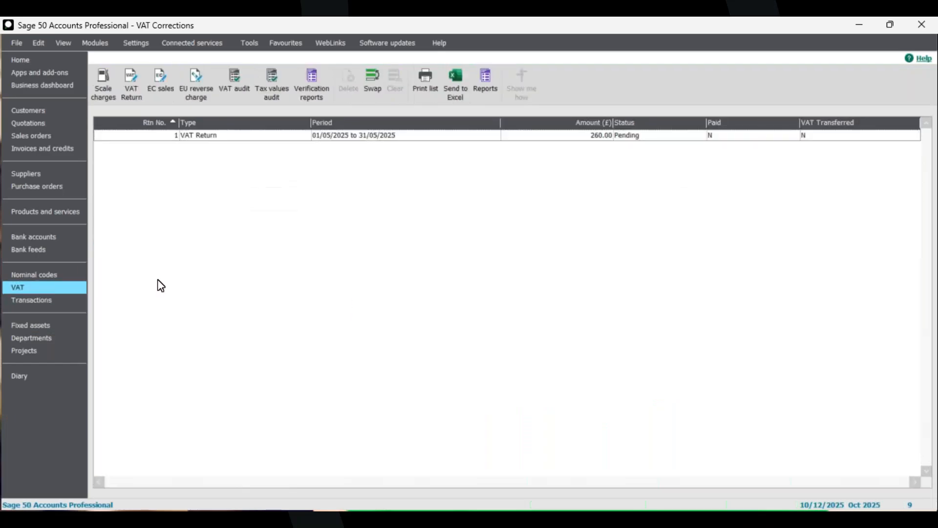
click(130, 80)
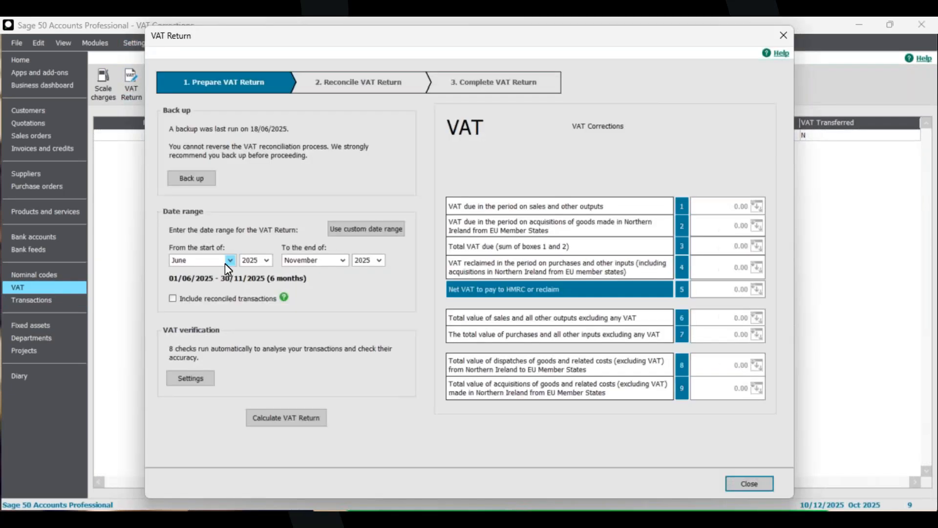
click(342, 260)
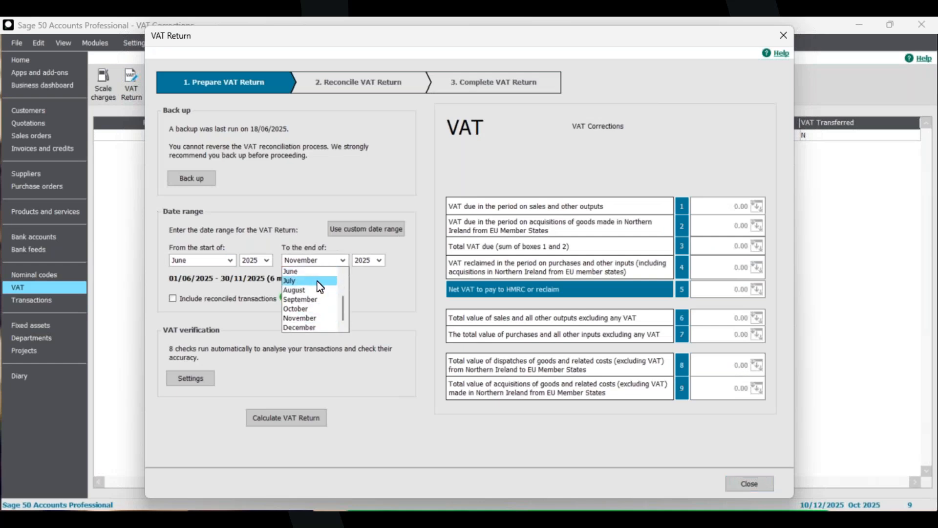
click(319, 281)
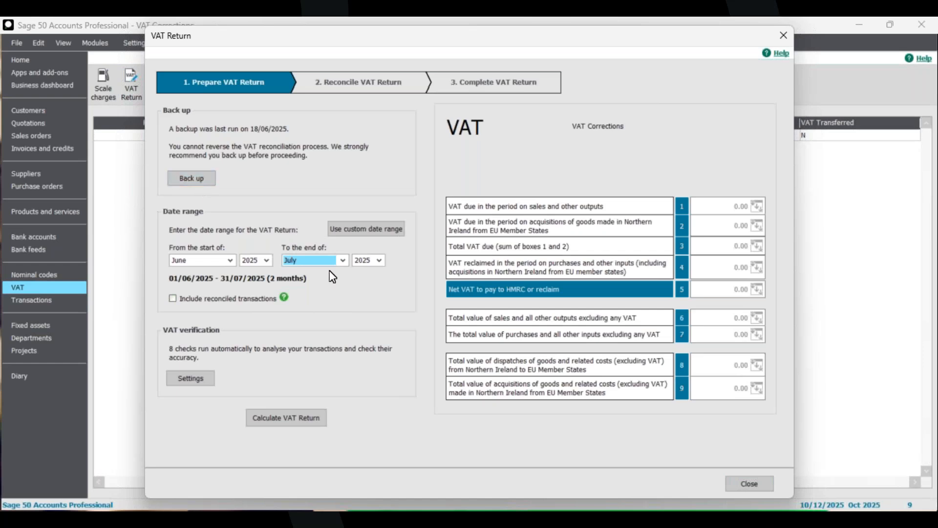
click(300, 419)
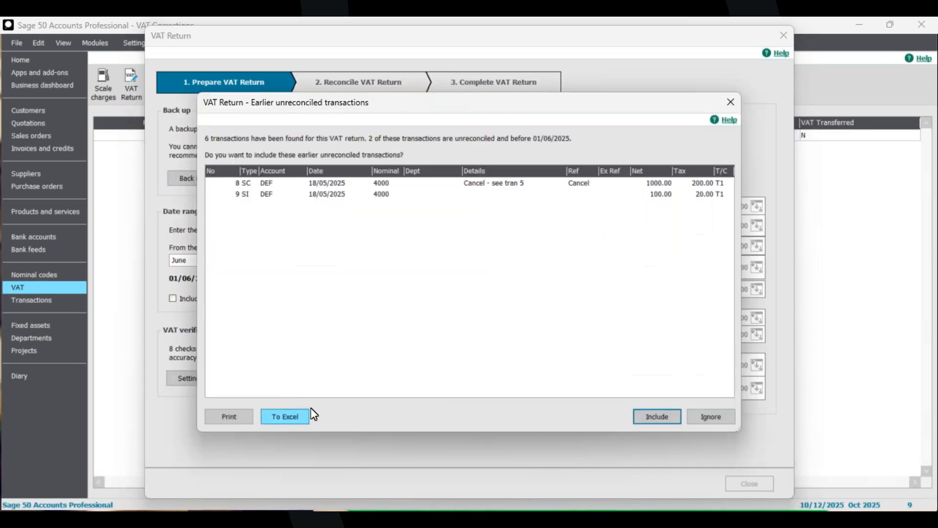
Review the earlier unreconciled transactions 8 and 9 for account DEF and include them in the VAT return.
click(284, 183)
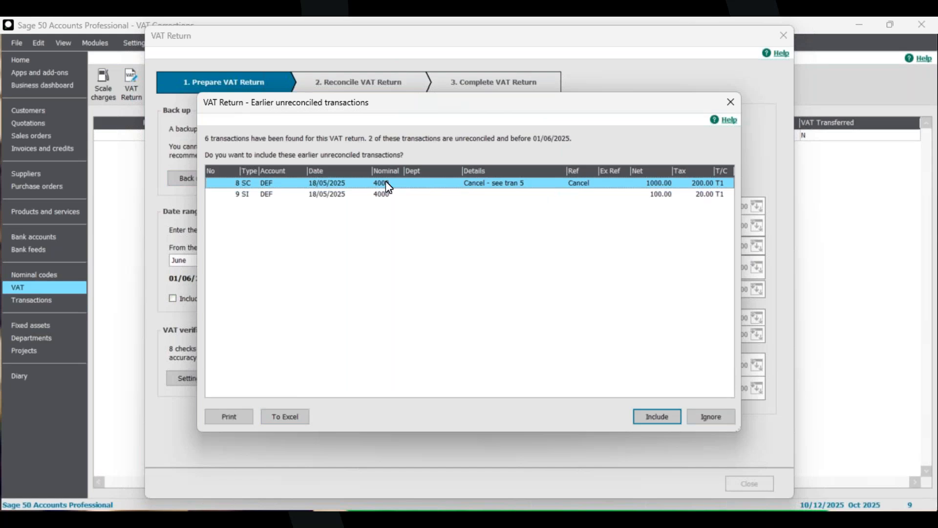
click(308, 195)
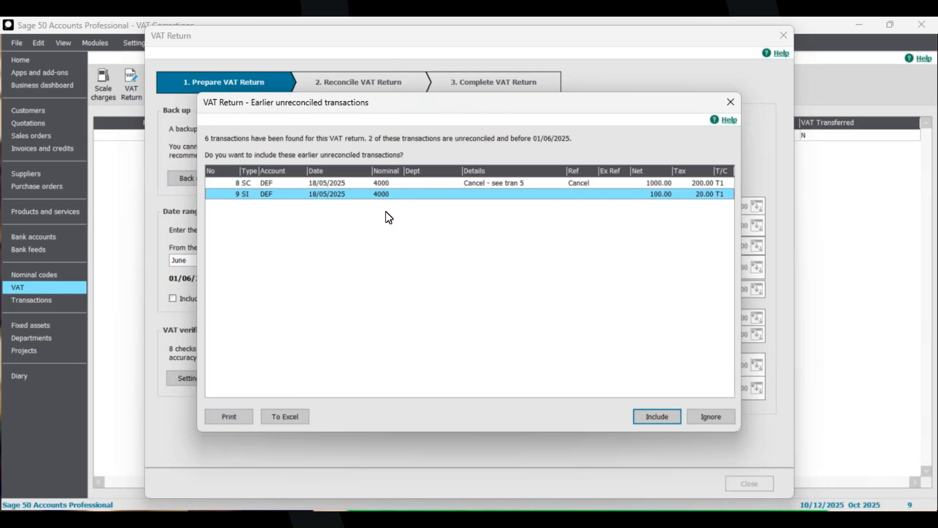
click(473, 184)
click(473, 194)
click(474, 183)
click(656, 418)
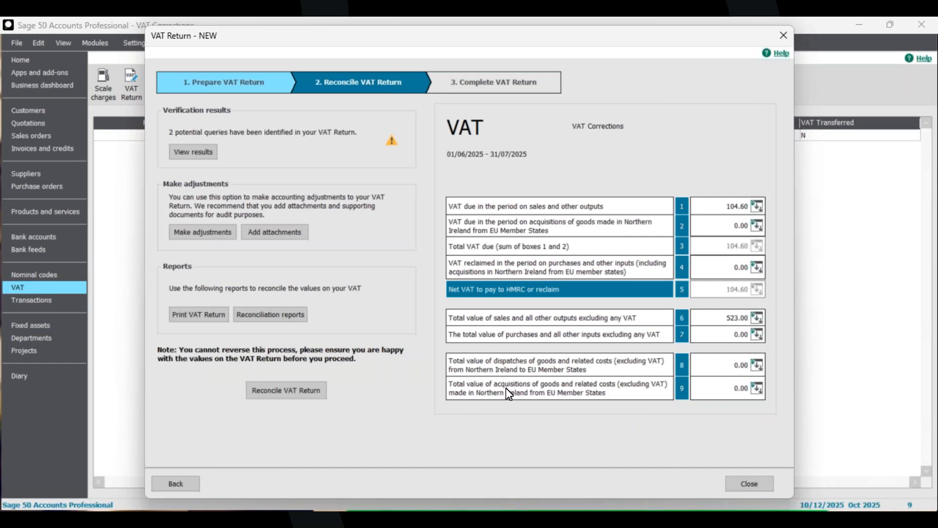
Examine the box 1 VAT breakdown and the transactions behind its T1 sales invoices value.
click(750, 208)
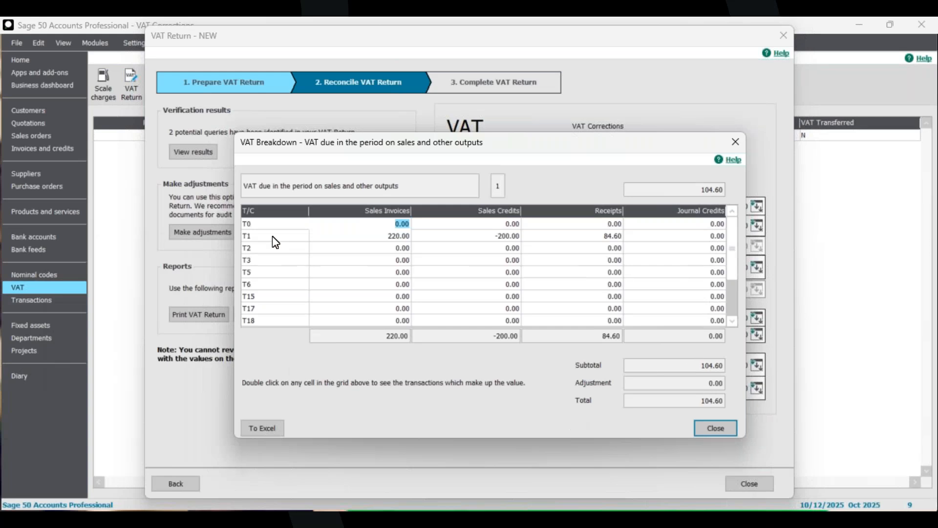
double_click(391, 236)
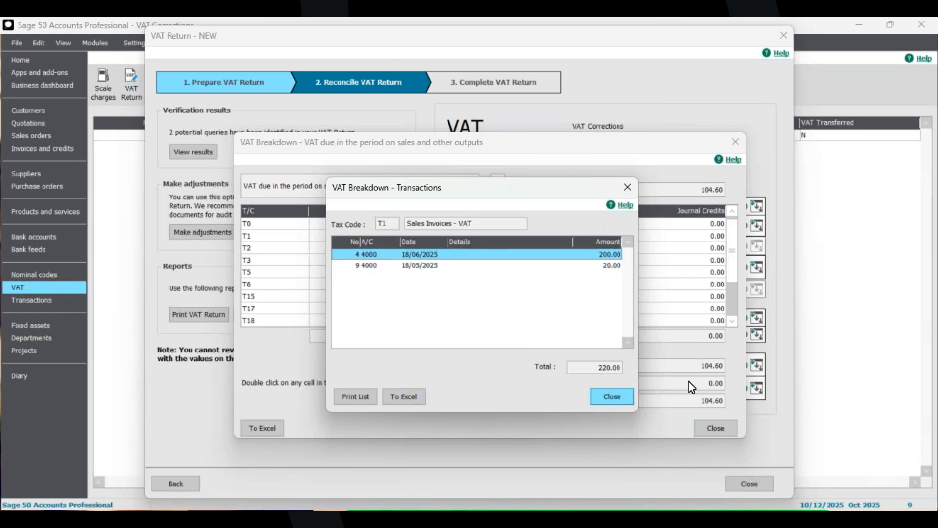
click(614, 398)
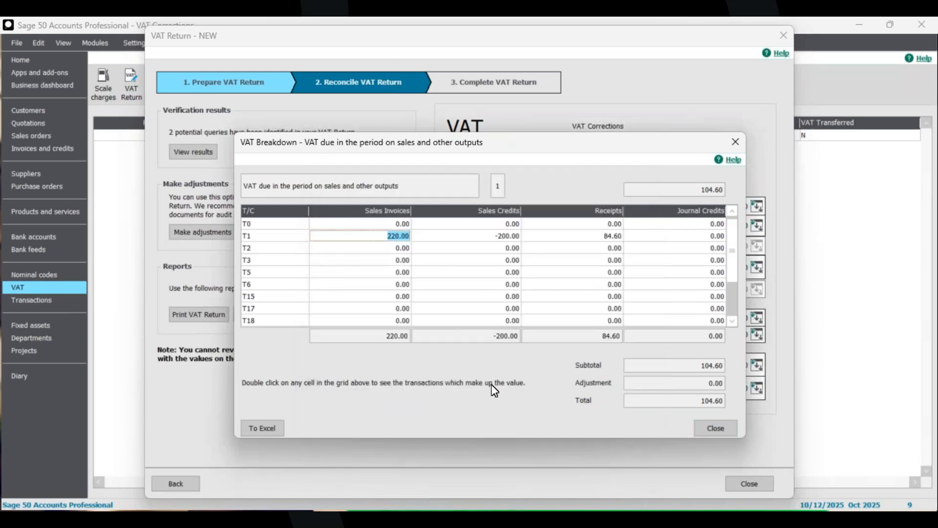
drag(522, 142, 496, 111)
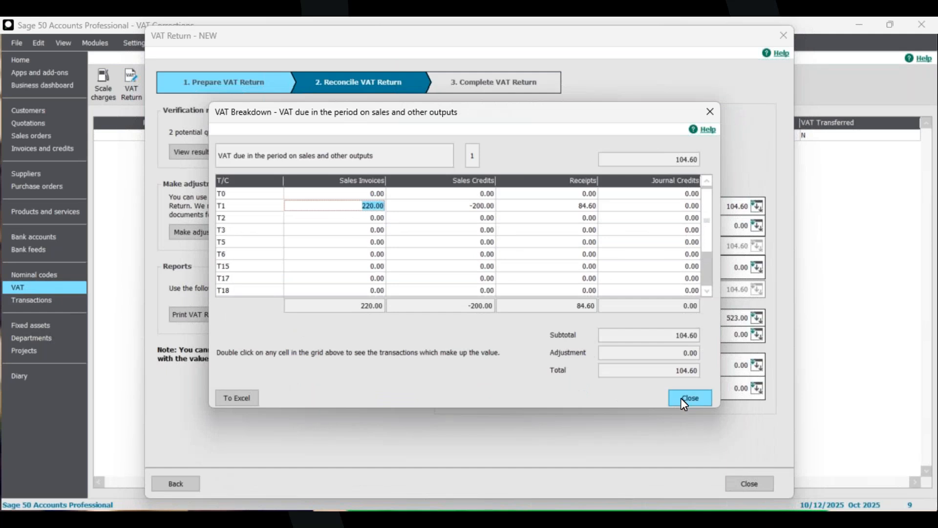
click(681, 398)
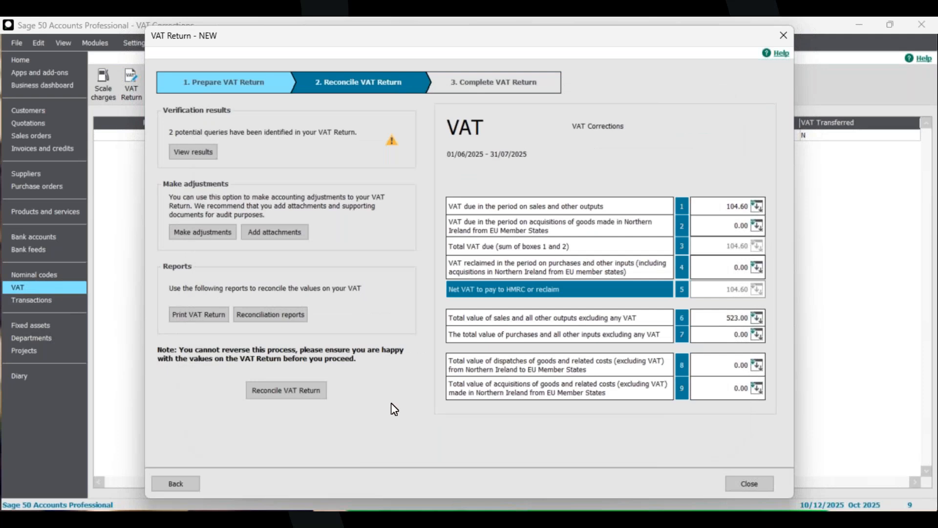
Close the VAT return without reconciling it and go back to the transactions list.
click(749, 483)
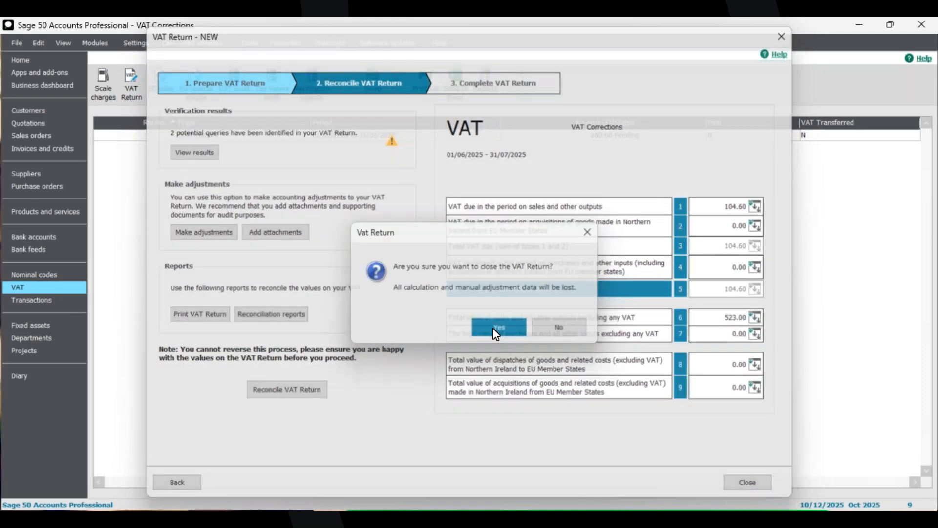
click(562, 327)
click(52, 302)
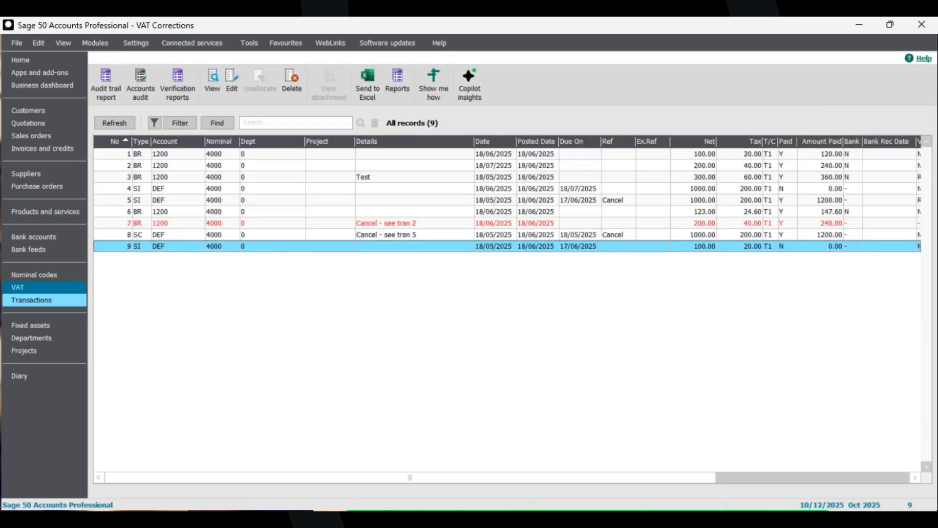